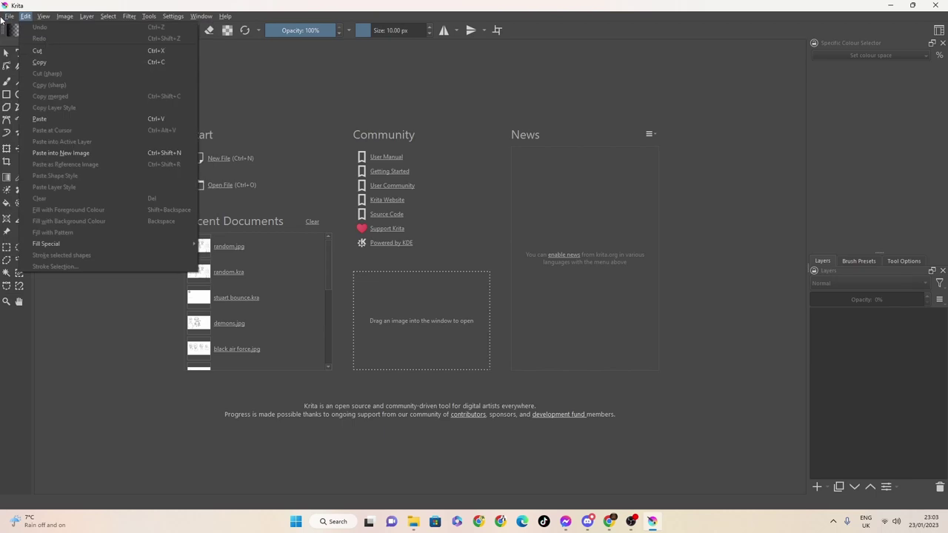
Create a new custom document of 1920 × 1080 pixels at 300 pixels/inch in RGB/Alpha colour.
left_click(25, 26)
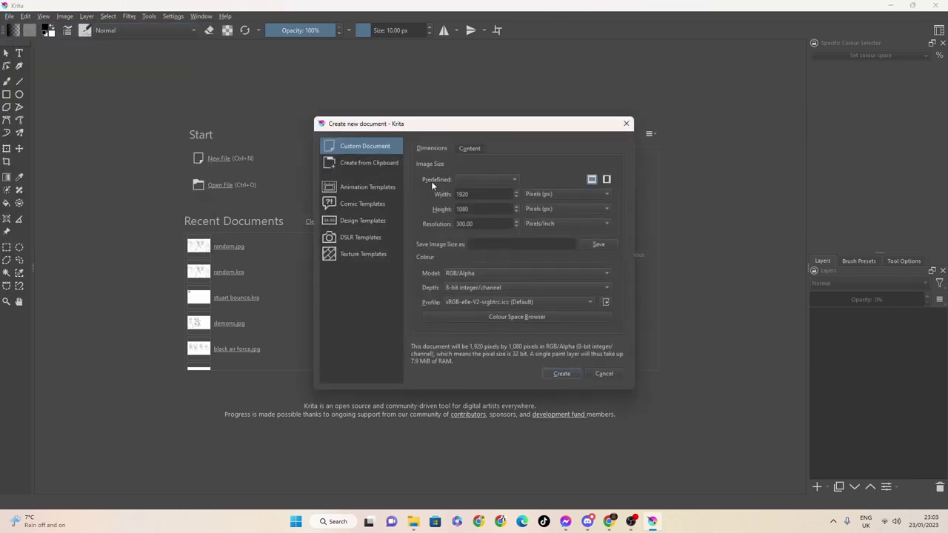
left_click(376, 162)
left_click(375, 147)
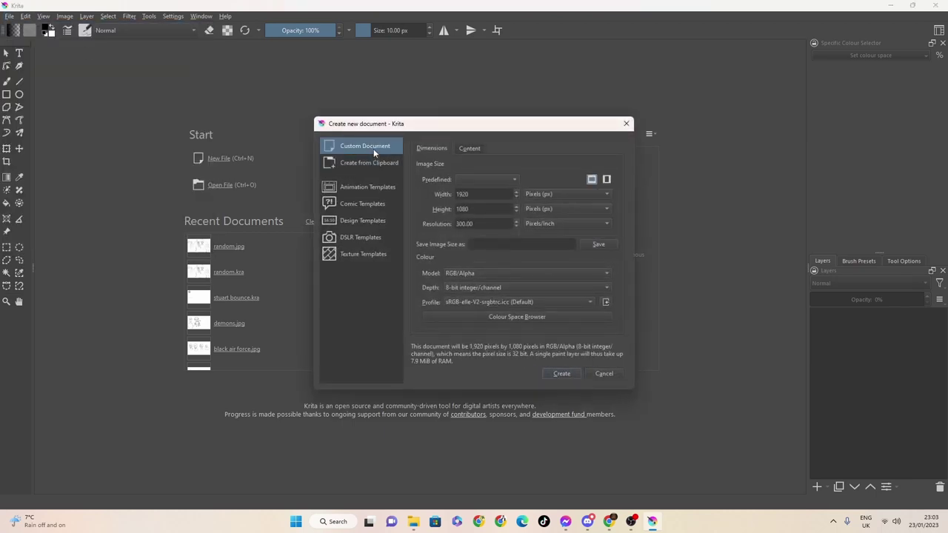
left_click(561, 373)
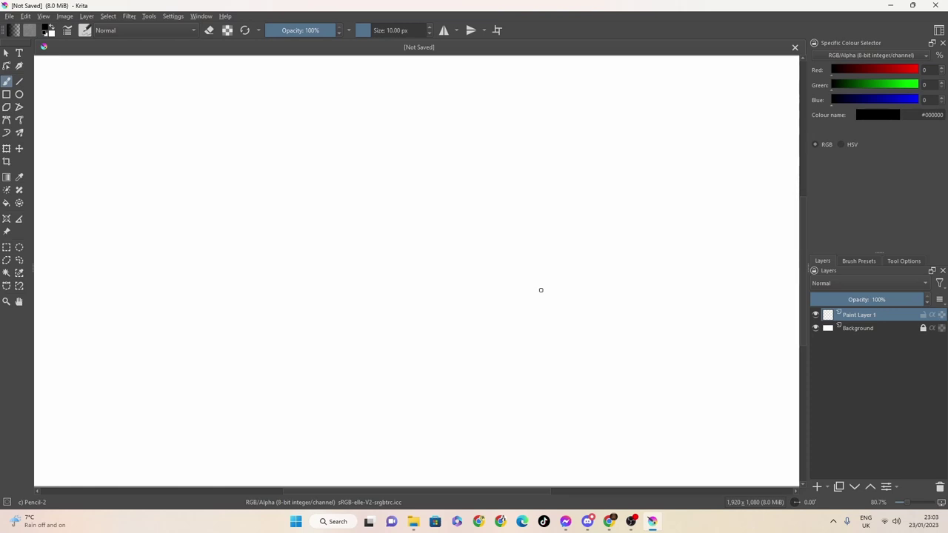
Sketch a round head outline on the left half of the canvas with a small looped ear on its left edge.
left_click(534, 262)
mouse_move(238, 179)
left_mouse_down()
mouse_move(218, 200)
mouse_move(236, 190)
left_mouse_up()
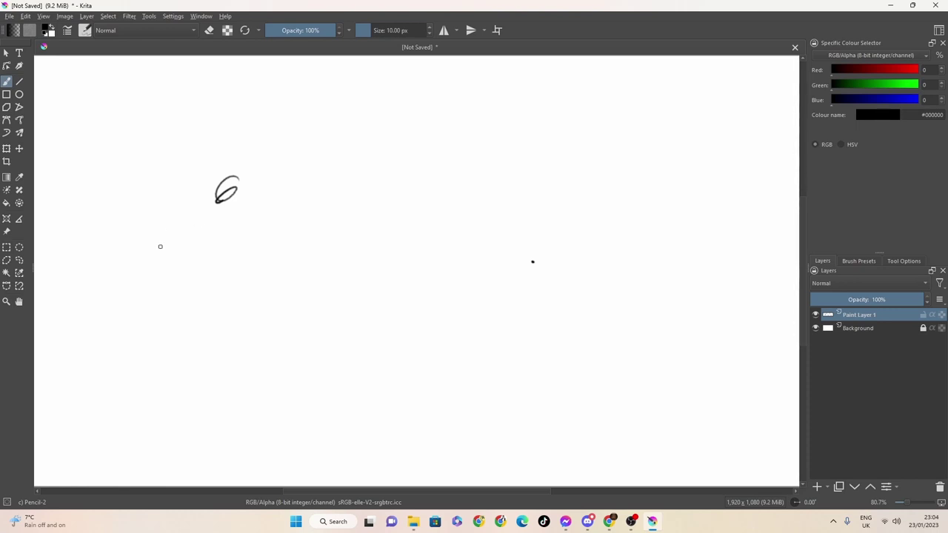
mouse_move(326, 159)
left_mouse_down()
mouse_move(275, 144)
mouse_move(221, 221)
mouse_move(228, 243)
mouse_move(271, 262)
left_mouse_up()
left_click_drag(228, 221, 269, 267)
mouse_move(222, 243)
left_mouse_down()
mouse_move(219, 217)
mouse_move(265, 268)
mouse_move(300, 273)
mouse_move(338, 261)
mouse_move(359, 222)
left_mouse_up()
mouse_move(333, 164)
left_mouse_down()
mouse_move(349, 200)
mouse_move(332, 254)
left_mouse_up()
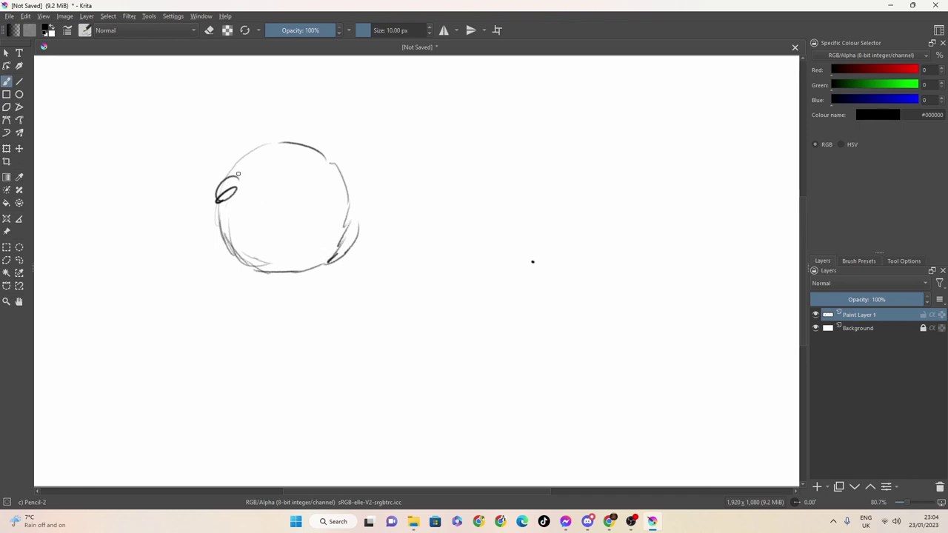
Draw large shaded eyes, a small nose and an open toothed mouth on the head, and surround it with a spiky hair outline.
mouse_move(237, 185)
left_mouse_down()
mouse_move(258, 181)
mouse_move(265, 194)
mouse_move(235, 189)
mouse_move(232, 211)
mouse_move(256, 180)
mouse_move(265, 196)
mouse_move(246, 223)
mouse_move(236, 214)
mouse_move(245, 191)
mouse_move(252, 221)
mouse_move(249, 193)
mouse_move(245, 212)
mouse_move(258, 186)
mouse_move(252, 208)
mouse_move(266, 200)
mouse_move(250, 216)
mouse_move(264, 215)
mouse_move(268, 193)
left_mouse_up()
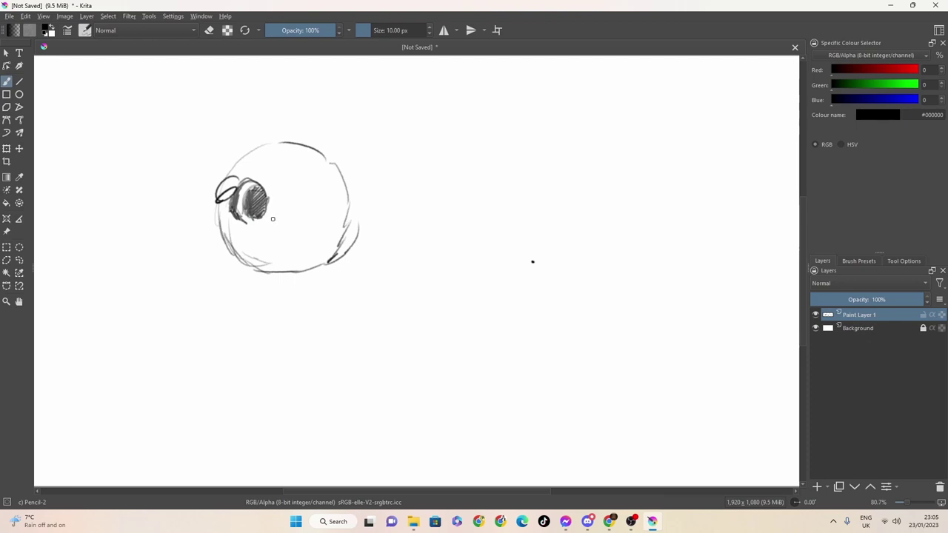
mouse_move(276, 209)
left_mouse_down()
mouse_move(313, 183)
mouse_move(333, 195)
mouse_move(334, 212)
mouse_move(314, 217)
mouse_move(328, 210)
mouse_move(310, 187)
mouse_move(300, 196)
mouse_move(321, 183)
mouse_move(328, 196)
mouse_move(299, 192)
left_mouse_up()
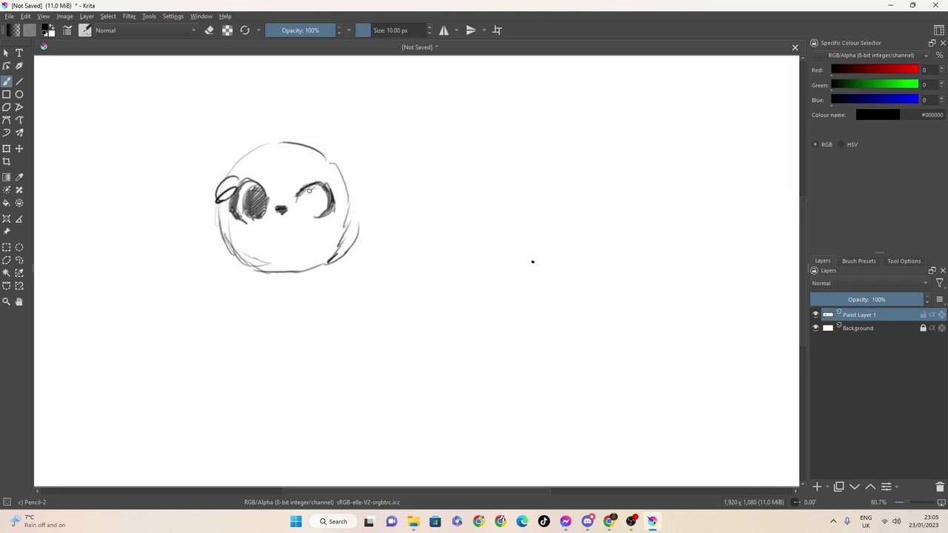
mouse_move(316, 216)
left_mouse_down()
mouse_move(336, 212)
mouse_move(310, 214)
mouse_move(320, 219)
mouse_move(310, 203)
mouse_move(317, 184)
mouse_move(326, 210)
mouse_move(319, 216)
mouse_move(326, 210)
left_mouse_up()
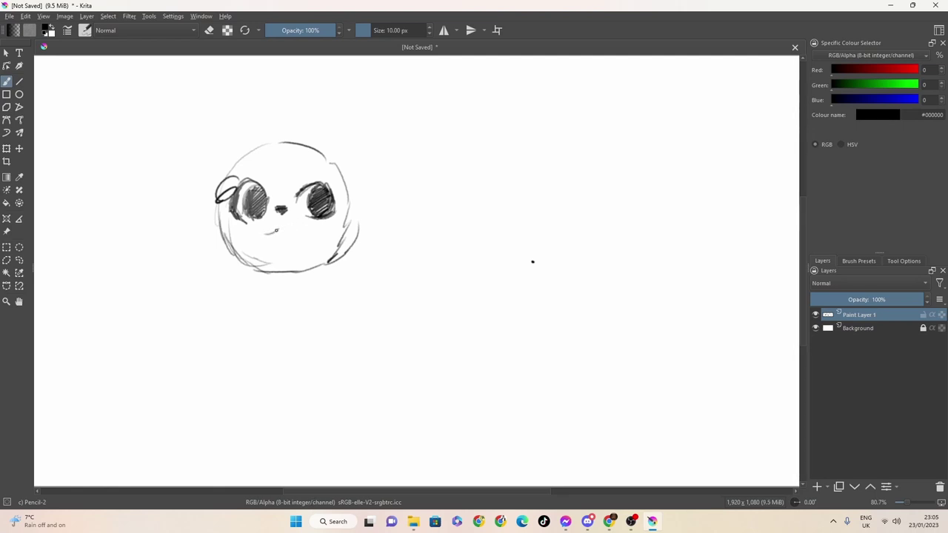
mouse_move(266, 235)
left_mouse_down()
mouse_move(302, 232)
mouse_move(271, 241)
mouse_move(296, 257)
mouse_move(300, 238)
mouse_move(275, 232)
mouse_move(296, 232)
mouse_move(278, 239)
mouse_move(294, 258)
left_mouse_up()
mouse_move(296, 117)
left_mouse_down()
mouse_move(346, 110)
mouse_move(389, 134)
mouse_move(391, 153)
mouse_move(416, 157)
mouse_move(391, 184)
mouse_move(387, 198)
mouse_move(401, 211)
mouse_move(372, 237)
left_mouse_up()
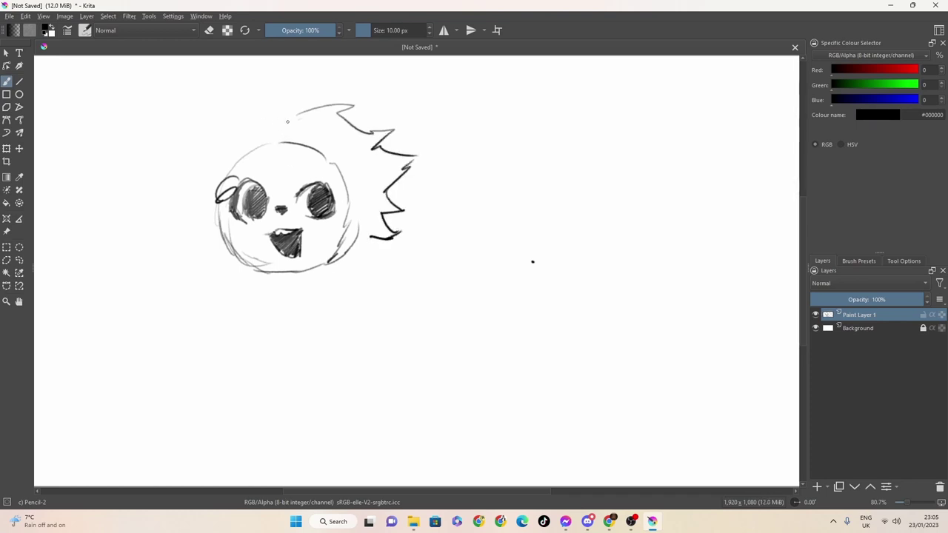
mouse_move(287, 119)
left_mouse_down()
mouse_move(219, 122)
mouse_move(243, 114)
mouse_move(200, 133)
mouse_move(208, 142)
mouse_move(190, 159)
mouse_move(197, 165)
mouse_move(173, 183)
mouse_move(206, 191)
mouse_move(189, 197)
mouse_move(198, 197)
mouse_move(180, 222)
mouse_move(224, 261)
left_mouse_up()
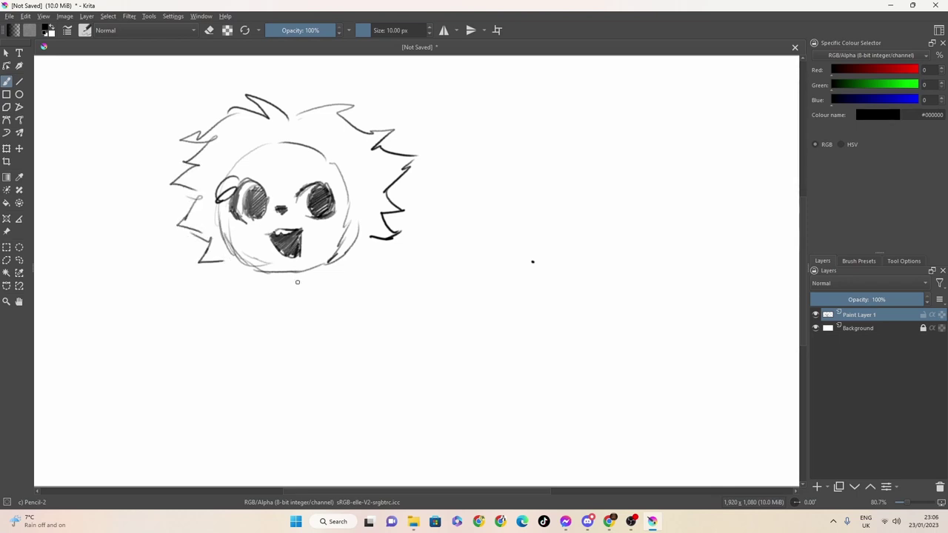
Sketch the first character's neck, both shoulders and the outer lines of the torso below the head.
left_click_drag(280, 272, 314, 324)
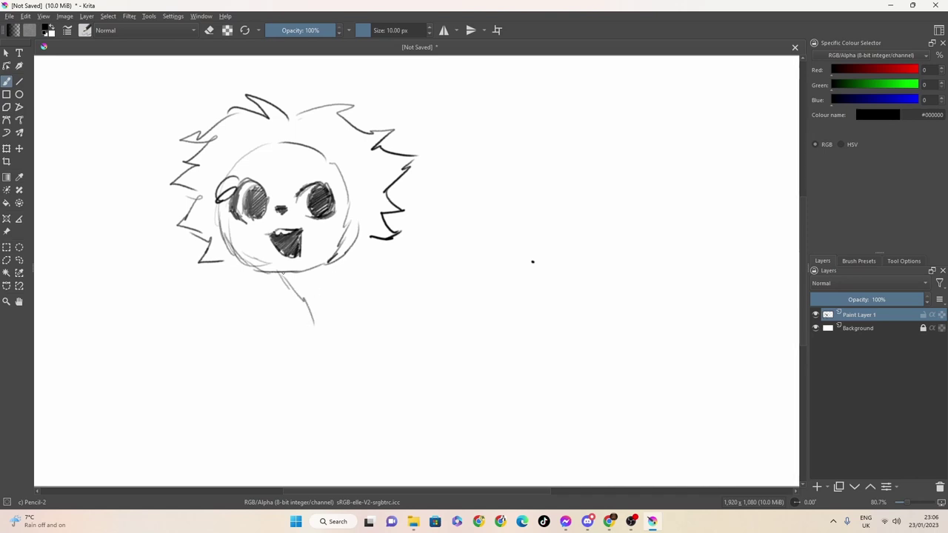
left_click_drag(282, 273, 319, 332)
mouse_move(351, 272)
left_mouse_down()
mouse_move(372, 283)
mouse_move(380, 315)
left_mouse_up()
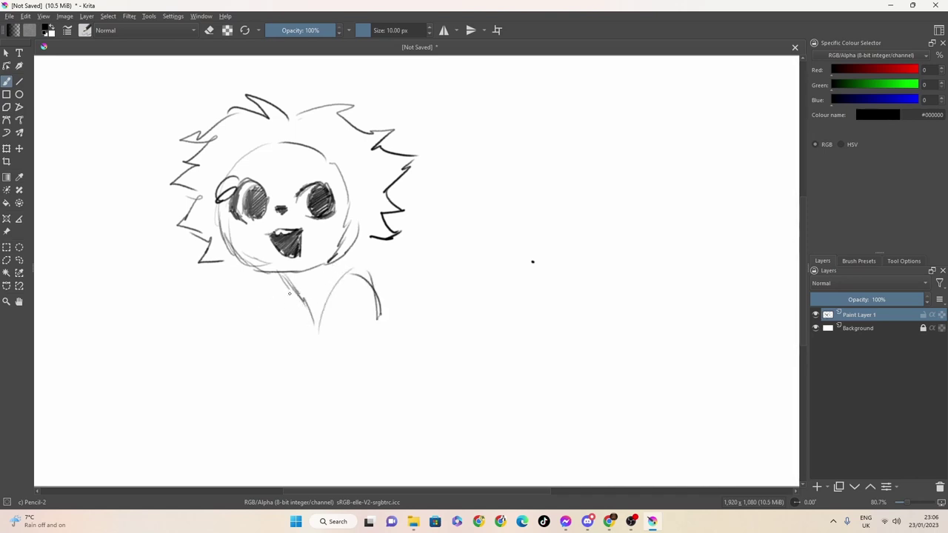
mouse_move(292, 301)
left_mouse_down()
mouse_move(233, 367)
mouse_move(230, 410)
left_mouse_up()
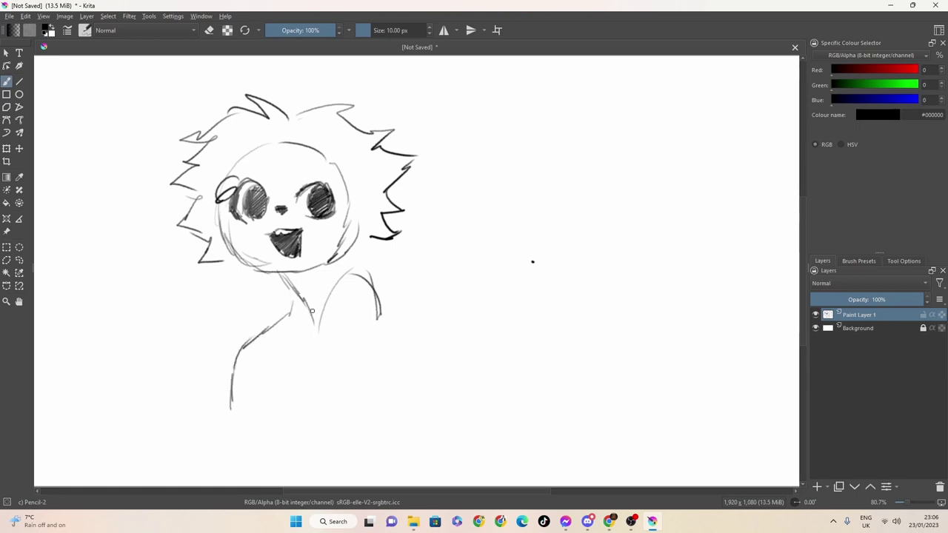
left_click_drag(368, 279, 383, 307)
left_click_drag(381, 280, 383, 334)
left_click_drag(332, 291, 335, 264)
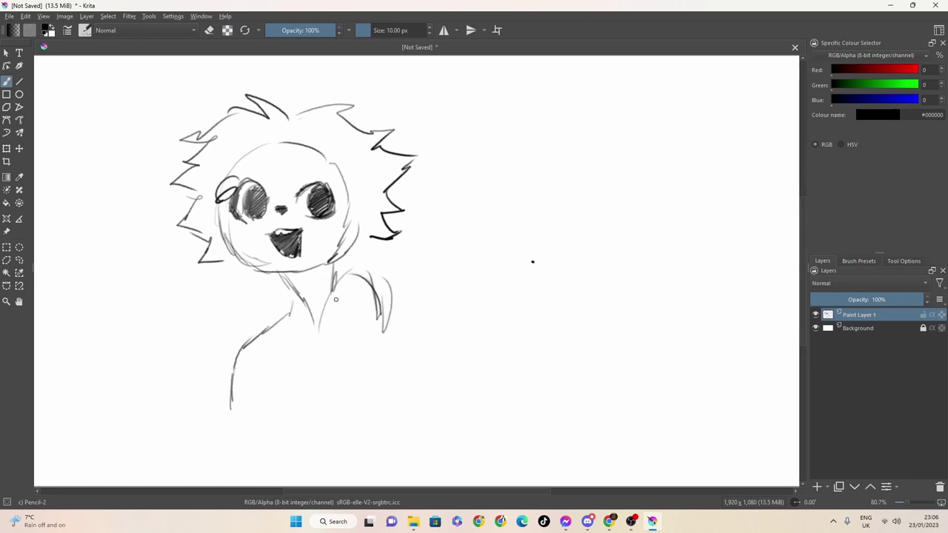
mouse_move(373, 291)
left_mouse_down()
mouse_move(377, 335)
mouse_move(367, 408)
left_mouse_up()
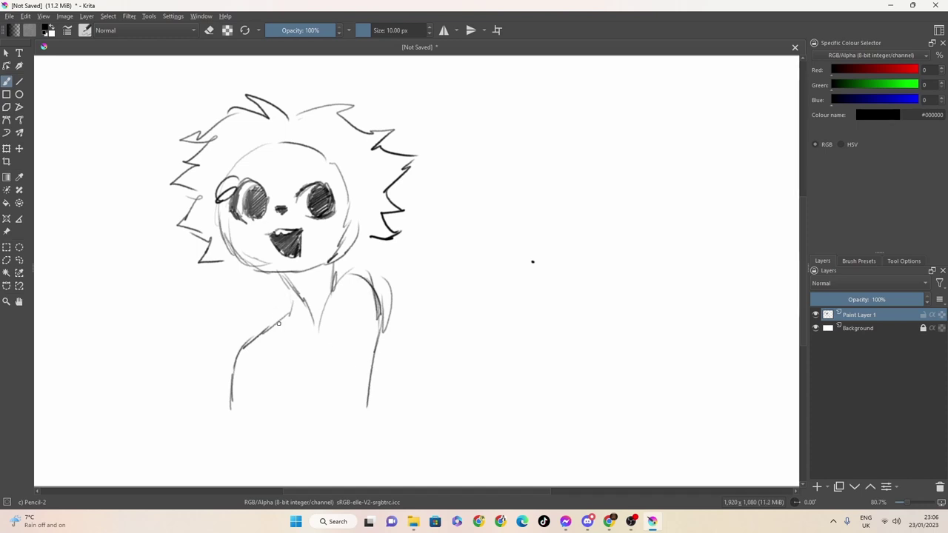
Draw the first character's bent forearm as a curved shape at the lower left of the torso.
mouse_move(277, 360)
left_mouse_down()
mouse_move(238, 393)
mouse_move(227, 439)
left_mouse_up()
mouse_move(236, 441)
left_mouse_down()
mouse_move(239, 406)
mouse_move(239, 439)
mouse_move(261, 445)
left_mouse_up()
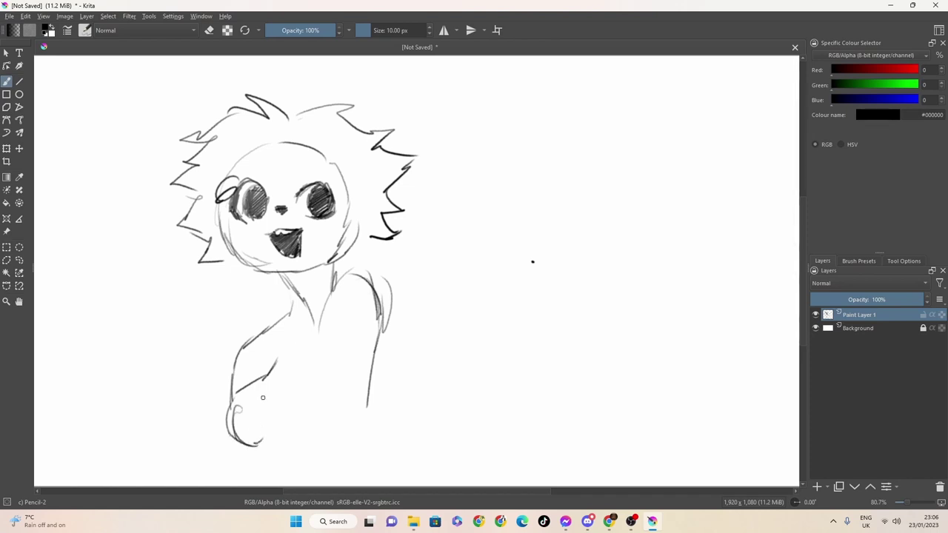
mouse_move(265, 362)
left_mouse_down()
mouse_move(265, 378)
mouse_move(261, 366)
mouse_move(225, 419)
left_mouse_up()
mouse_move(250, 382)
left_mouse_down()
mouse_move(234, 438)
mouse_move(271, 448)
mouse_move(294, 420)
mouse_move(293, 432)
left_mouse_up()
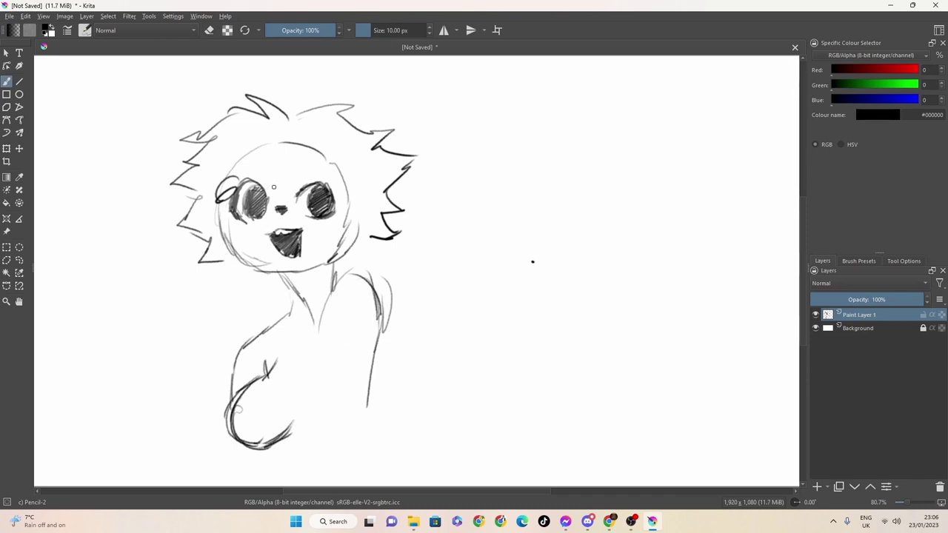
Add pointed fringe strands across the first character's forehead and down beside the eyes.
left_click_drag(277, 150, 280, 195)
mouse_move(300, 191)
left_mouse_down()
mouse_move(297, 177)
mouse_move(327, 185)
mouse_move(345, 227)
left_mouse_up()
mouse_move(270, 163)
left_mouse_down()
mouse_move(276, 169)
mouse_move(261, 186)
left_mouse_up()
left_click_drag(264, 163, 240, 194)
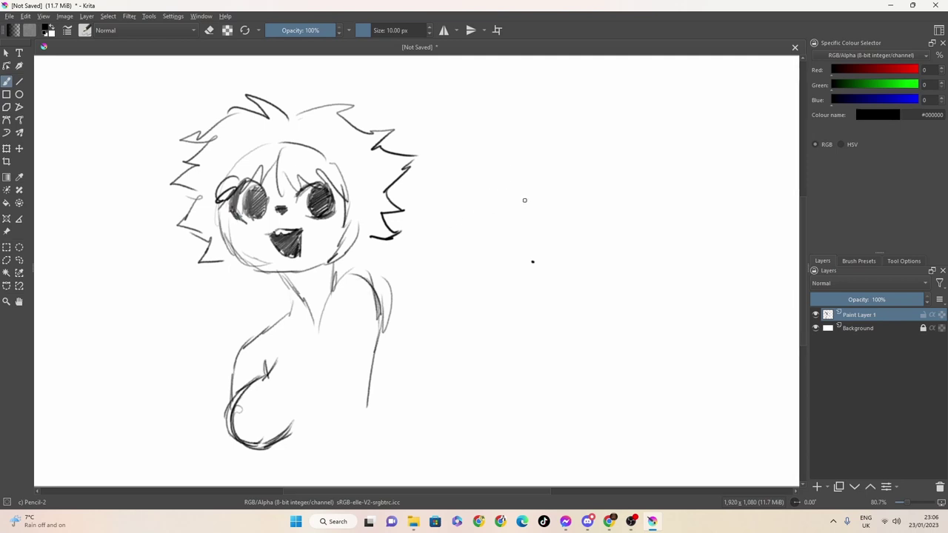
Sketch a second head to the right of the first, with narrow slanted shaded eyes and a thin smirking mouth.
mouse_move(467, 212)
left_mouse_down()
mouse_move(548, 160)
mouse_move(475, 183)
mouse_move(487, 169)
mouse_move(573, 171)
mouse_move(580, 265)
mouse_move(538, 285)
mouse_move(504, 281)
mouse_move(487, 257)
mouse_move(508, 278)
mouse_move(481, 265)
mouse_move(553, 289)
mouse_move(499, 273)
mouse_move(481, 257)
mouse_move(534, 279)
mouse_move(509, 280)
mouse_move(534, 290)
mouse_move(584, 259)
left_mouse_up()
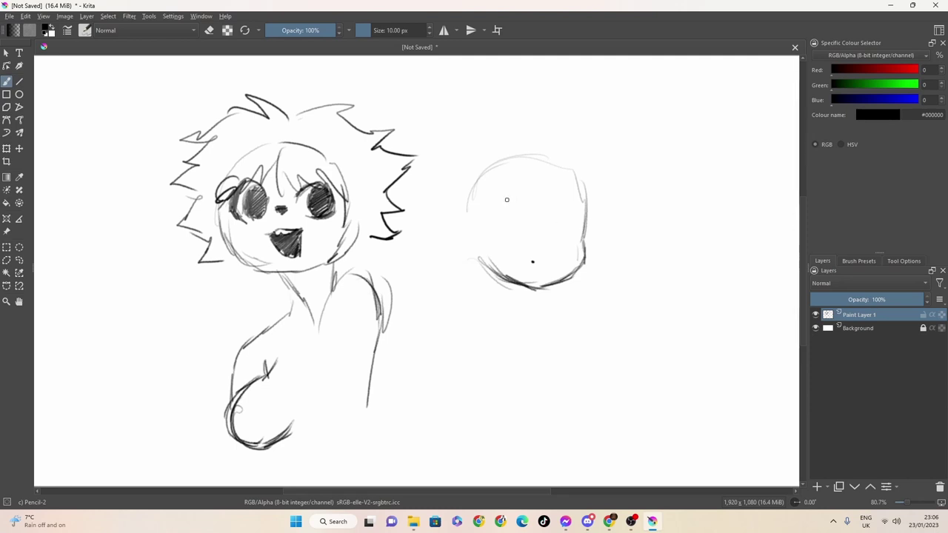
mouse_move(489, 218)
left_mouse_down()
mouse_move(514, 229)
mouse_move(500, 212)
mouse_move(529, 239)
mouse_move(499, 231)
mouse_move(489, 214)
mouse_move(509, 237)
mouse_move(490, 217)
mouse_move(551, 232)
mouse_move(576, 216)
mouse_move(561, 234)
mouse_move(544, 236)
mouse_move(576, 226)
mouse_move(544, 236)
left_mouse_up()
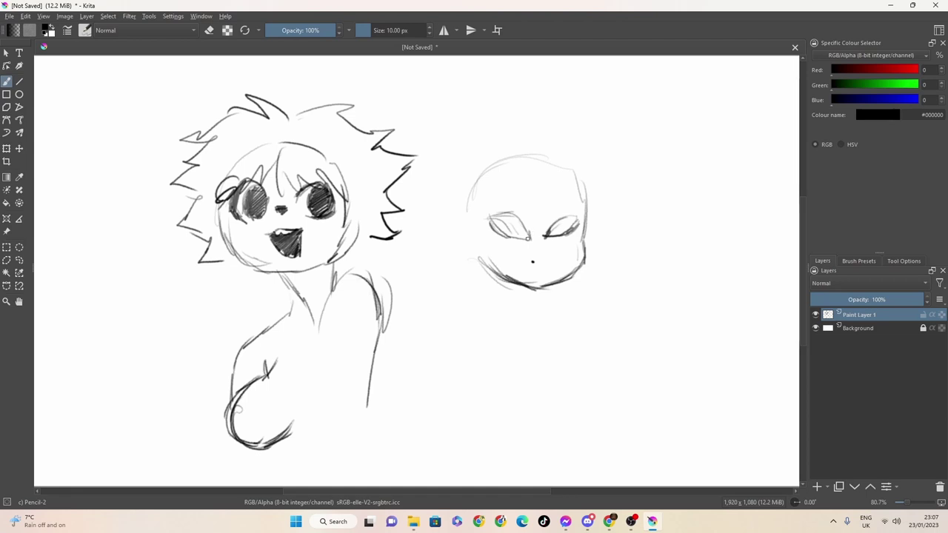
mouse_move(557, 227)
left_mouse_down()
mouse_move(562, 236)
mouse_move(563, 224)
mouse_move(552, 233)
left_mouse_up()
mouse_move(487, 225)
left_mouse_down()
mouse_move(493, 234)
mouse_move(506, 216)
mouse_move(504, 235)
mouse_move(494, 229)
mouse_move(510, 229)
left_mouse_up()
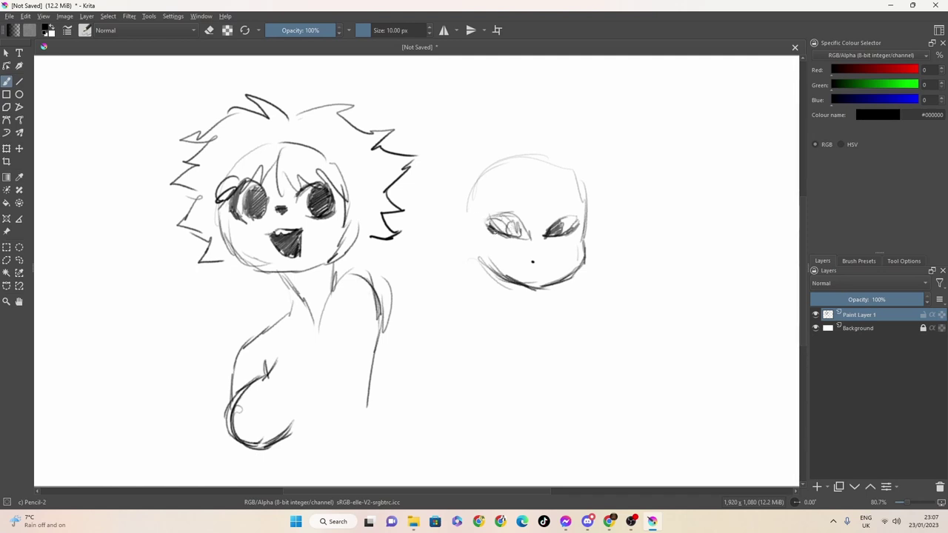
mouse_move(515, 231)
left_mouse_down()
mouse_move(501, 225)
mouse_move(517, 220)
mouse_move(497, 222)
mouse_move(510, 215)
left_mouse_up()
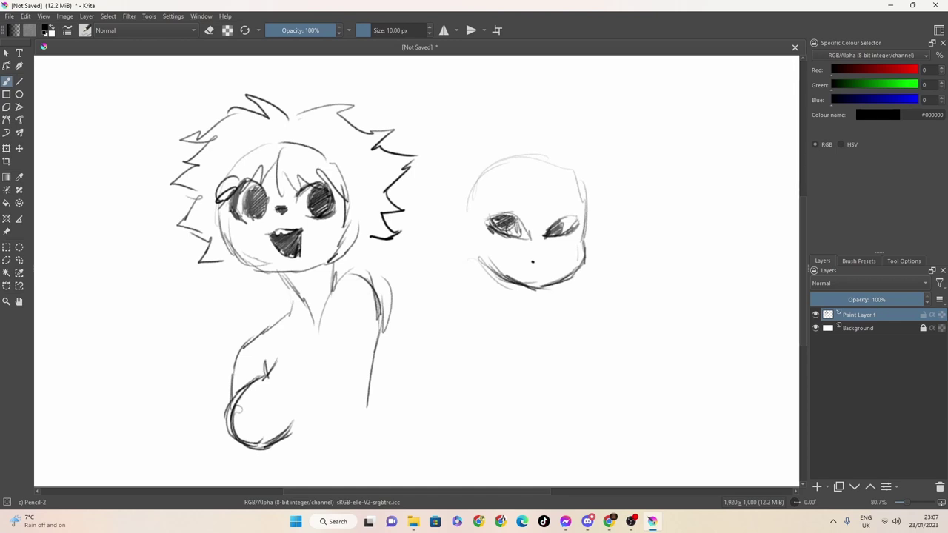
mouse_move(520, 221)
left_mouse_down()
mouse_move(510, 213)
mouse_move(487, 223)
mouse_move(529, 231)
left_mouse_up()
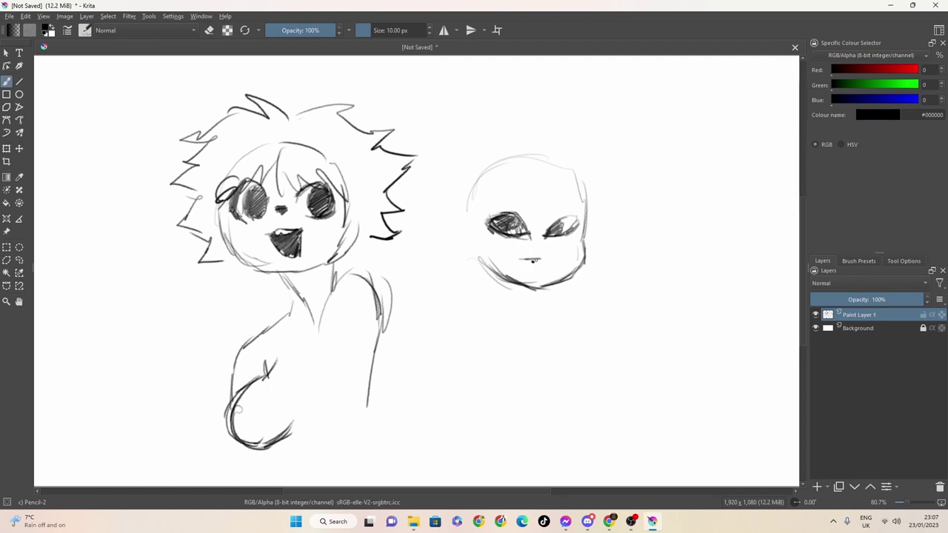
left_click_drag(567, 257, 509, 259)
Draw the second character's hair with rounded fringe strands over the forehead and long straight locks down both sides of the face.
left_click_drag(455, 183, 434, 326)
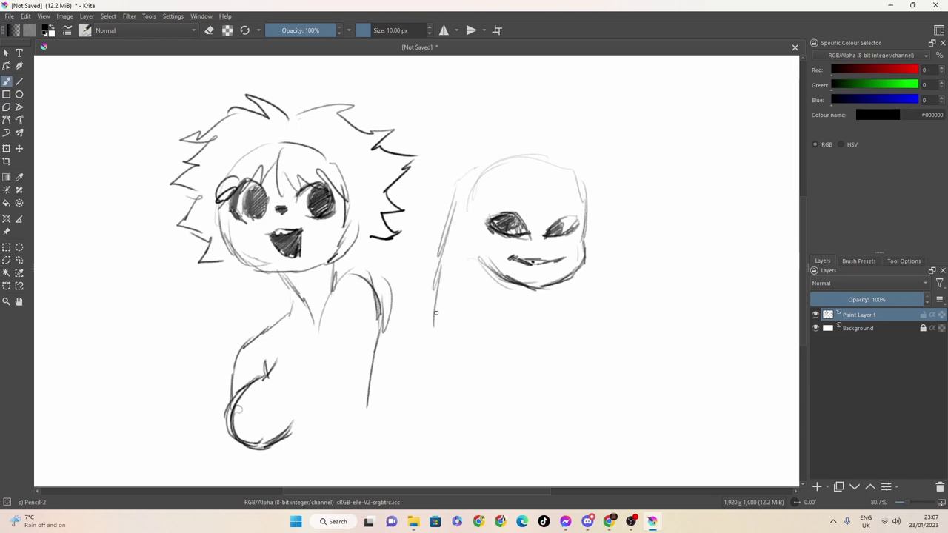
mouse_move(527, 167)
left_mouse_down()
mouse_move(529, 210)
mouse_move(538, 173)
mouse_move(527, 203)
mouse_move(525, 175)
mouse_move(525, 209)
mouse_move(541, 171)
mouse_move(548, 212)
left_mouse_up()
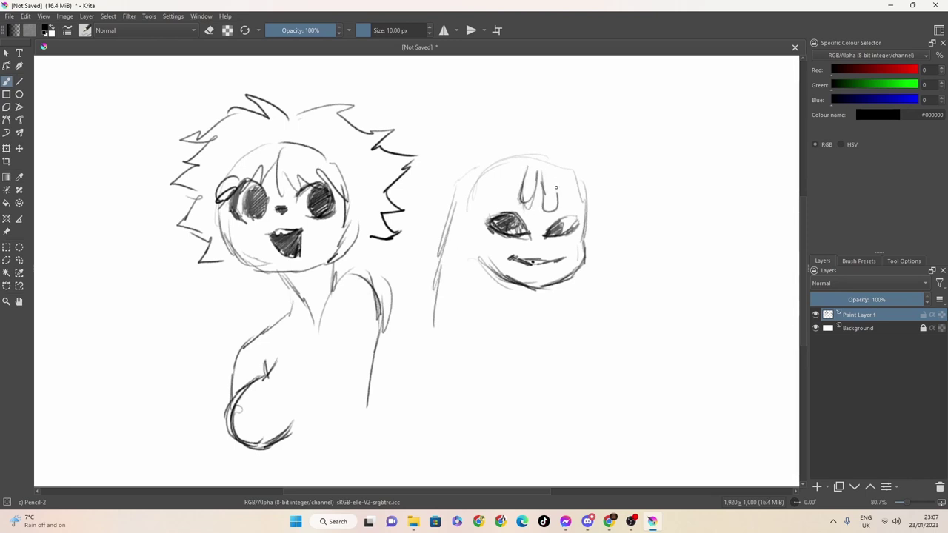
left_click_drag(559, 180, 575, 208)
mouse_move(528, 169)
left_mouse_down()
mouse_move(502, 199)
mouse_move(503, 173)
mouse_move(475, 214)
mouse_move(498, 189)
mouse_move(469, 220)
left_mouse_up()
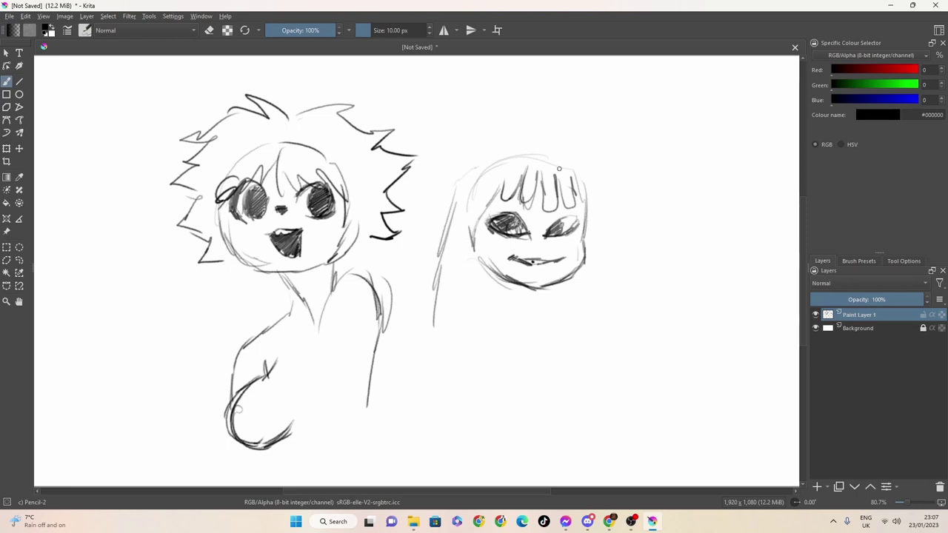
mouse_move(566, 157)
left_mouse_down()
mouse_move(508, 148)
mouse_move(459, 182)
mouse_move(434, 311)
mouse_move(449, 317)
mouse_move(462, 243)
mouse_move(449, 320)
mouse_move(461, 326)
mouse_move(474, 259)
mouse_move(467, 337)
left_mouse_up()
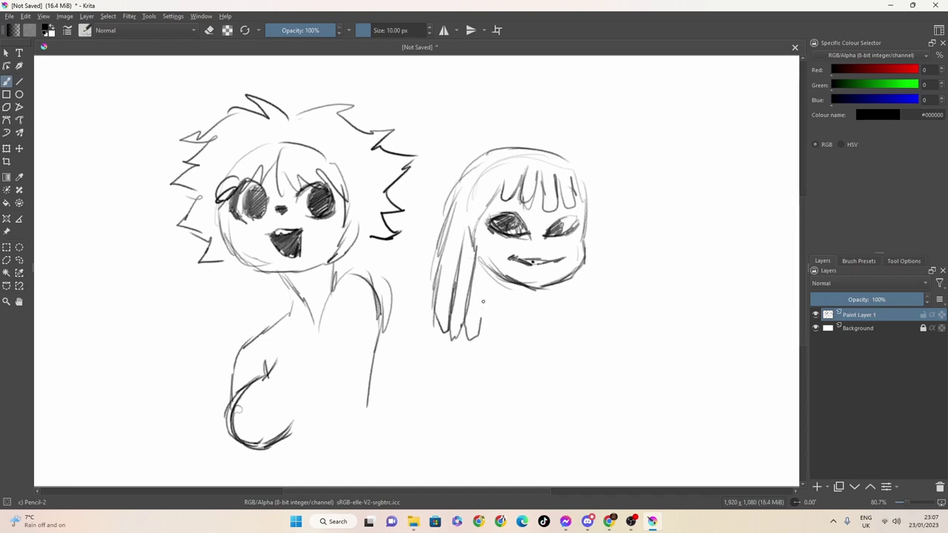
left_click_drag(486, 261, 480, 333)
left_click_drag(575, 158, 601, 222)
mouse_move(598, 198)
left_mouse_down()
mouse_move(588, 326)
mouse_move(572, 346)
mouse_move(571, 277)
mouse_move(555, 345)
left_mouse_up()
Add the second character's neck and shoulder lines between the locks, and an ear on the left side of the head.
mouse_move(558, 286)
left_mouse_down()
mouse_move(539, 337)
mouse_move(542, 298)
mouse_move(511, 297)
mouse_move(510, 306)
mouse_move(532, 315)
mouse_move(492, 312)
mouse_move(460, 338)
left_mouse_up()
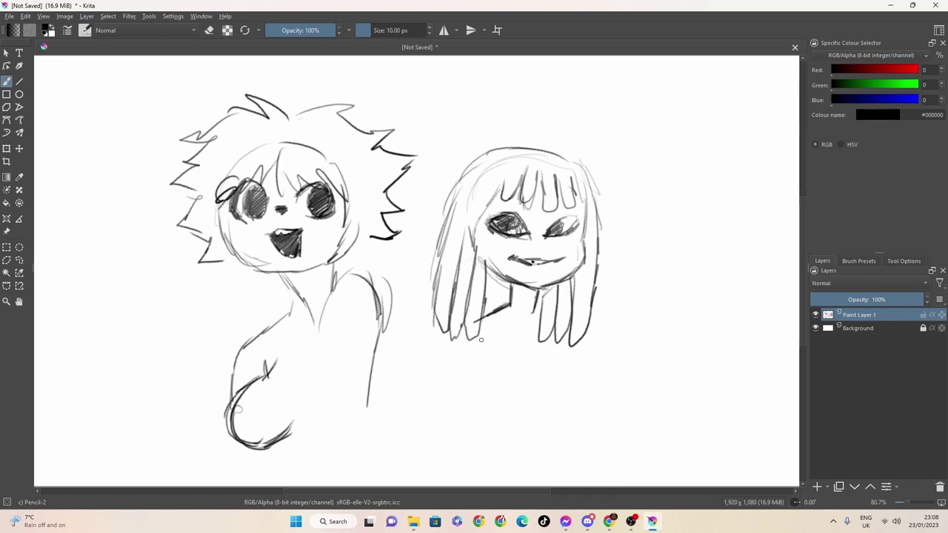
left_click_drag(529, 320, 557, 328)
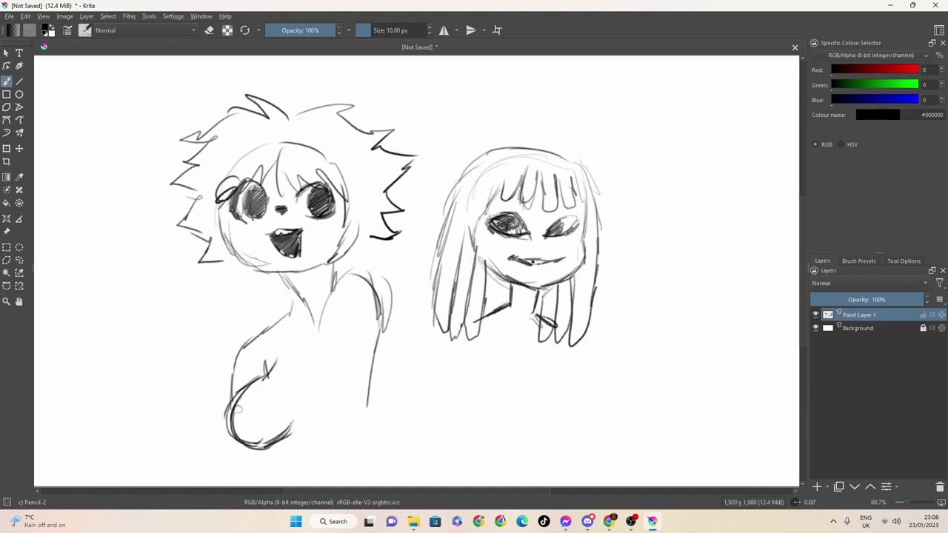
mouse_move(469, 225)
left_mouse_down()
mouse_move(456, 241)
mouse_move(471, 243)
left_mouse_up()
left_click_drag(471, 171, 438, 247)
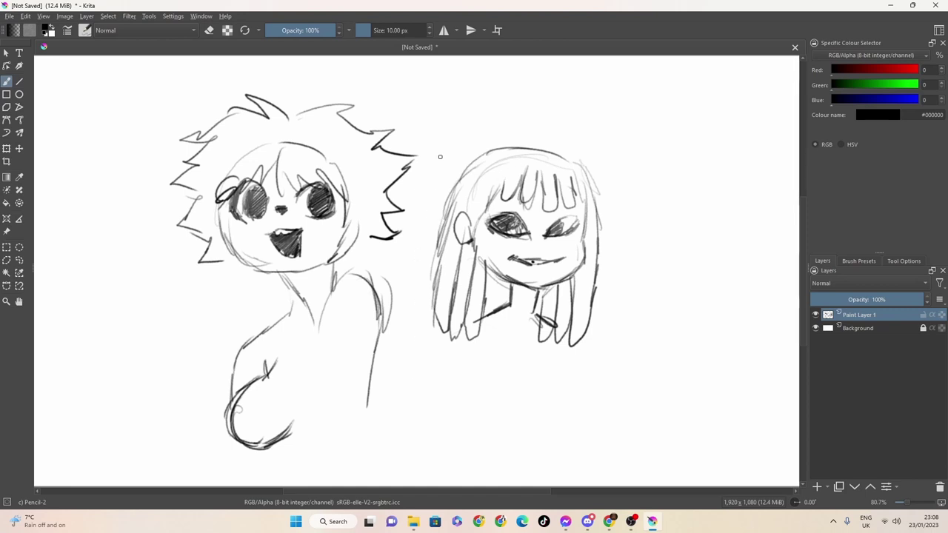
mouse_move(573, 265)
left_mouse_down()
mouse_move(538, 267)
mouse_move(582, 313)
mouse_move(541, 293)
mouse_move(547, 271)
left_mouse_up()
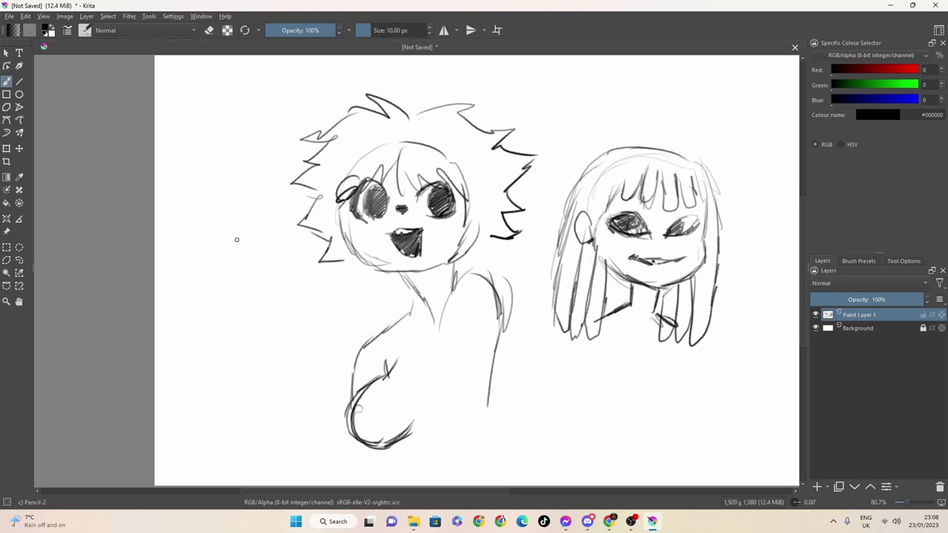
Sketch a third face at the lower left with a curved jaw, an ear on its right, a small mouth and shaded eyes.
mouse_move(168, 317)
left_mouse_down()
mouse_move(170, 362)
mouse_move(216, 385)
mouse_move(208, 386)
mouse_move(236, 383)
mouse_move(275, 358)
mouse_move(264, 366)
mouse_move(288, 317)
mouse_move(305, 314)
mouse_move(291, 342)
left_mouse_up()
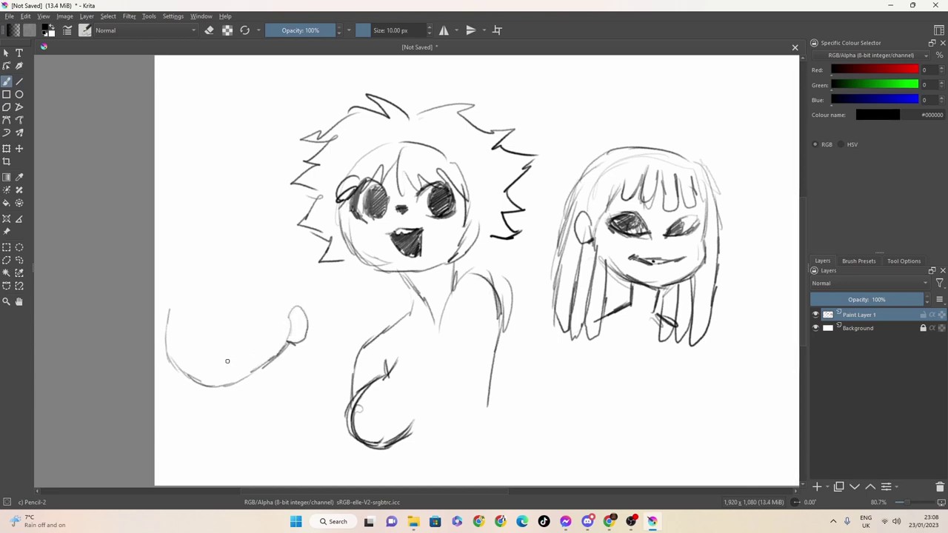
left_click_drag(225, 361, 204, 360)
mouse_move(169, 312)
left_mouse_down()
mouse_move(206, 319)
mouse_move(188, 313)
mouse_move(190, 301)
mouse_move(198, 331)
mouse_move(204, 318)
mouse_move(186, 308)
mouse_move(199, 325)
mouse_move(253, 305)
mouse_move(266, 326)
mouse_move(240, 328)
mouse_move(230, 315)
mouse_move(246, 319)
mouse_move(242, 329)
mouse_move(236, 310)
mouse_move(230, 328)
mouse_move(233, 303)
mouse_move(263, 315)
mouse_move(174, 314)
left_mouse_up()
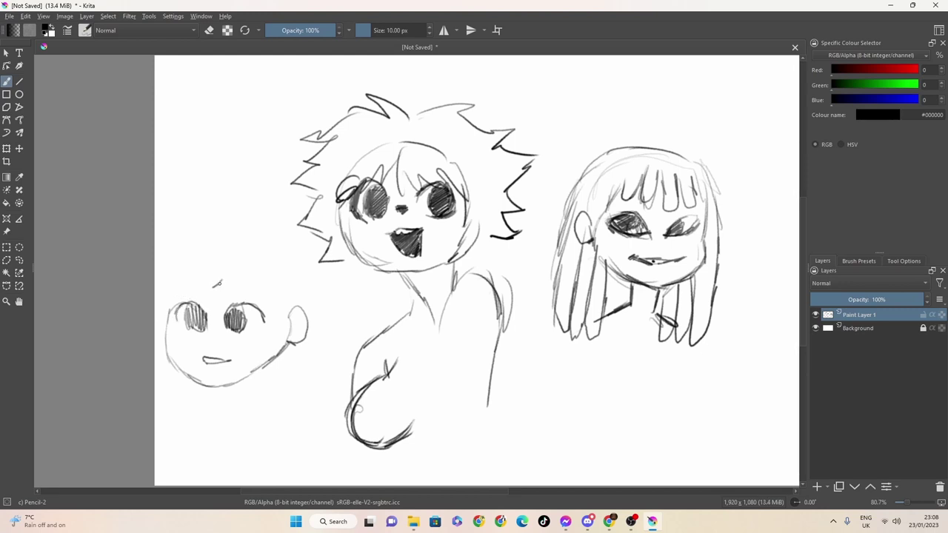
Draw the third character's peaked hairline across the forehead, running down each side to the ear.
left_click_drag(222, 282, 169, 320)
mouse_move(240, 286)
left_mouse_down()
mouse_move(290, 326)
mouse_move(286, 342)
left_mouse_up()
left_click_drag(286, 306, 283, 348)
left_click_drag(290, 329, 289, 345)
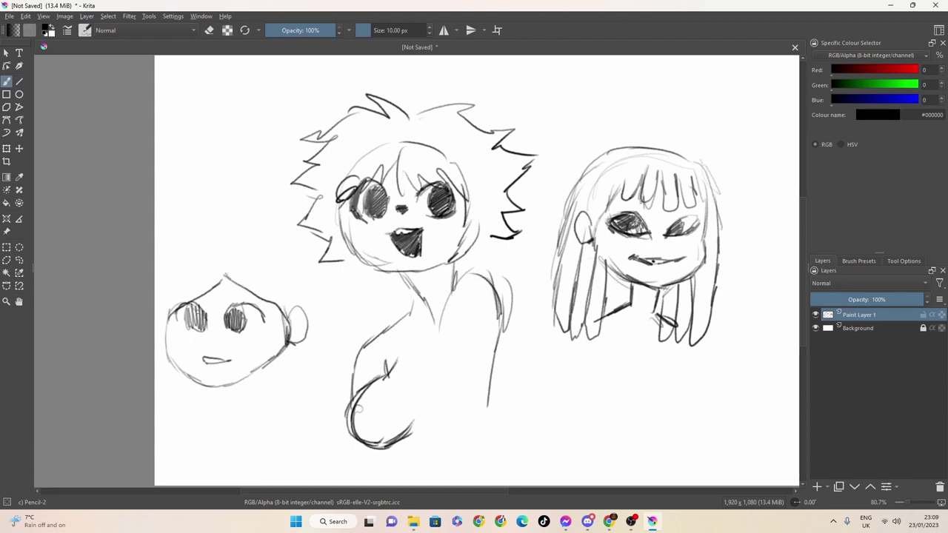
Add angled frowning eyebrows and a rounded outer hair outline over the third character's head.
left_click_drag(188, 288, 210, 298)
mouse_move(190, 294)
left_mouse_down()
mouse_move(209, 300)
mouse_move(254, 289)
left_mouse_up()
mouse_move(231, 294)
left_mouse_down()
mouse_move(286, 270)
mouse_move(254, 254)
mouse_move(178, 264)
mouse_move(156, 289)
mouse_move(168, 275)
left_mouse_up()
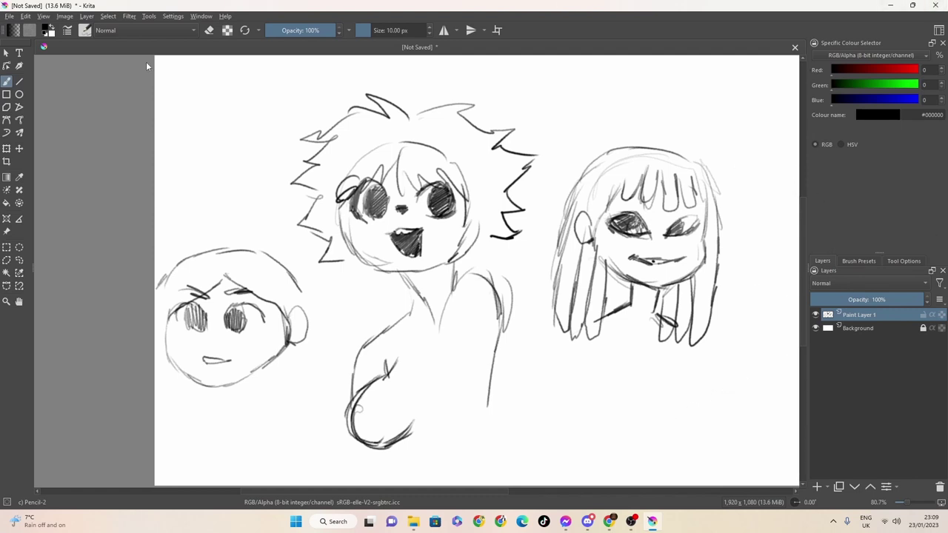
Save a copy of the drawing as a JPEG image named "eyes" in the "animation yhand drawn in krita" folder, accepting the JPEG export options.
left_click(9, 16)
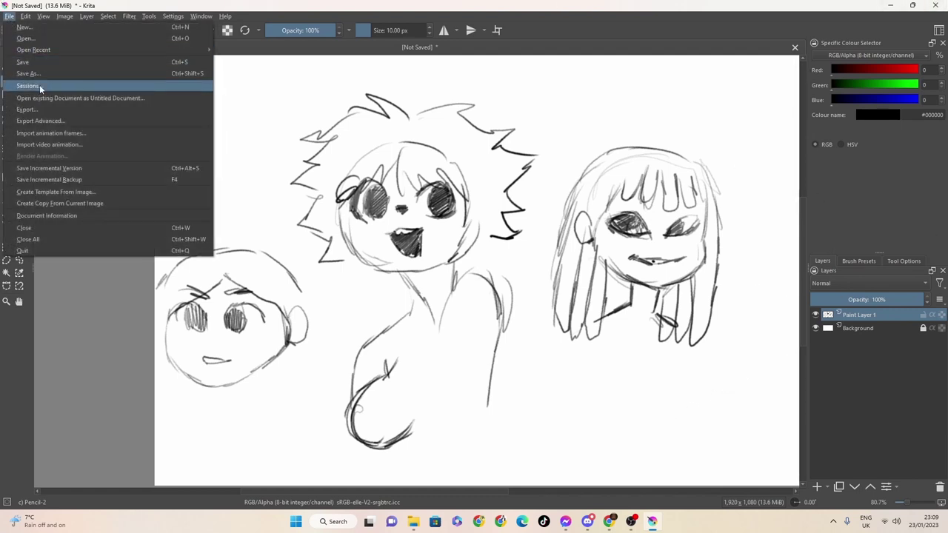
left_click(28, 74)
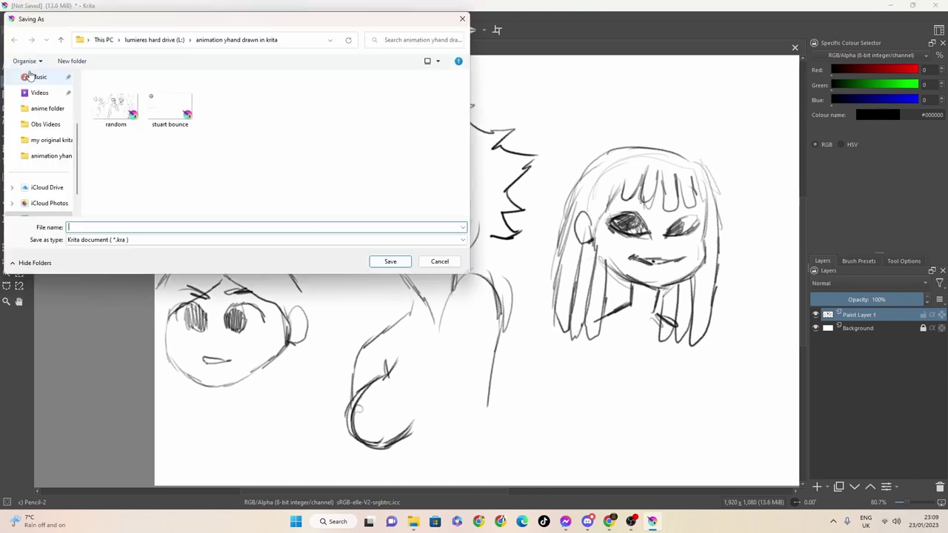
left_click(286, 243)
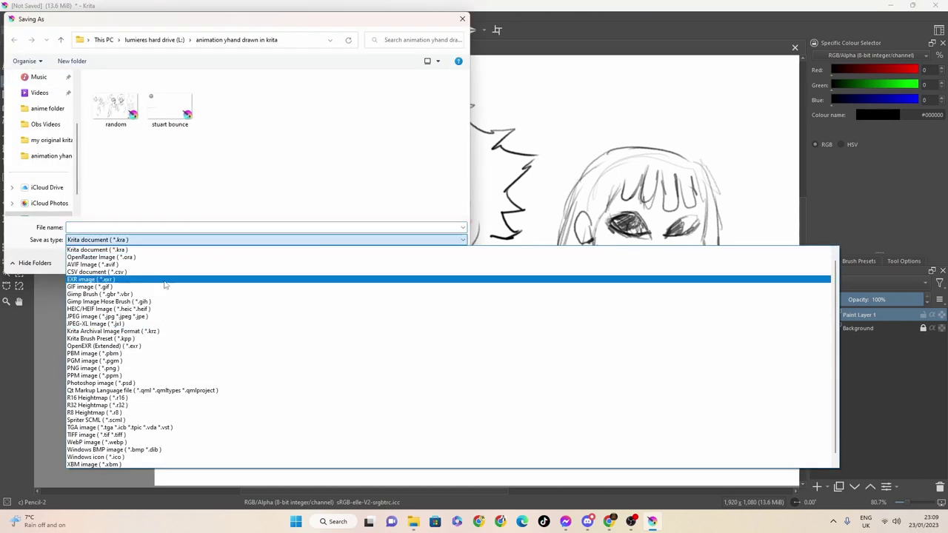
left_click(104, 317)
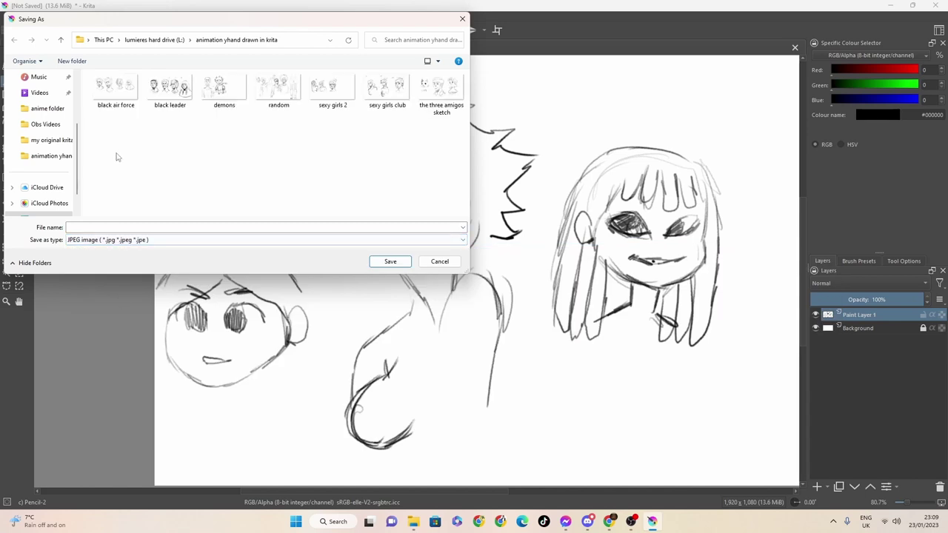
left_click(132, 228)
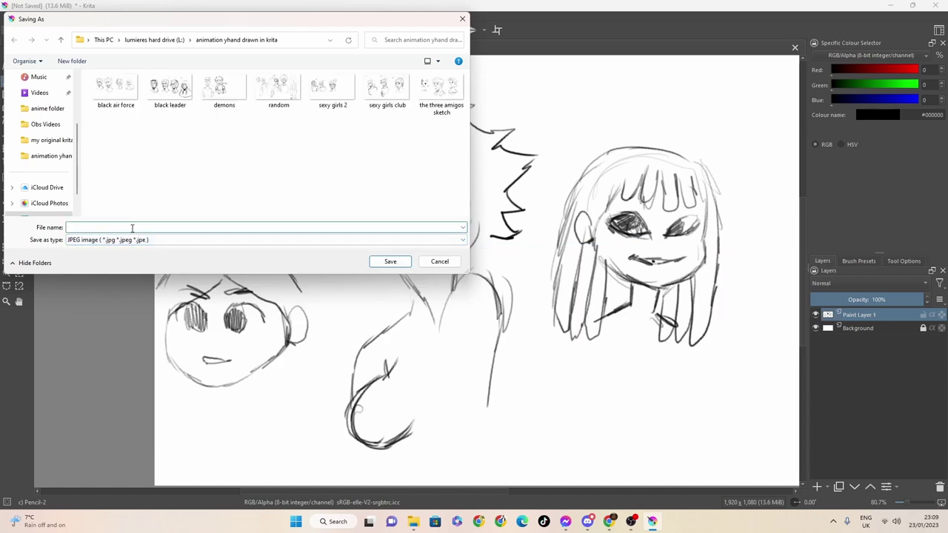
type("a")
key("BackSpace")
type("eyes")
left_click(400, 262)
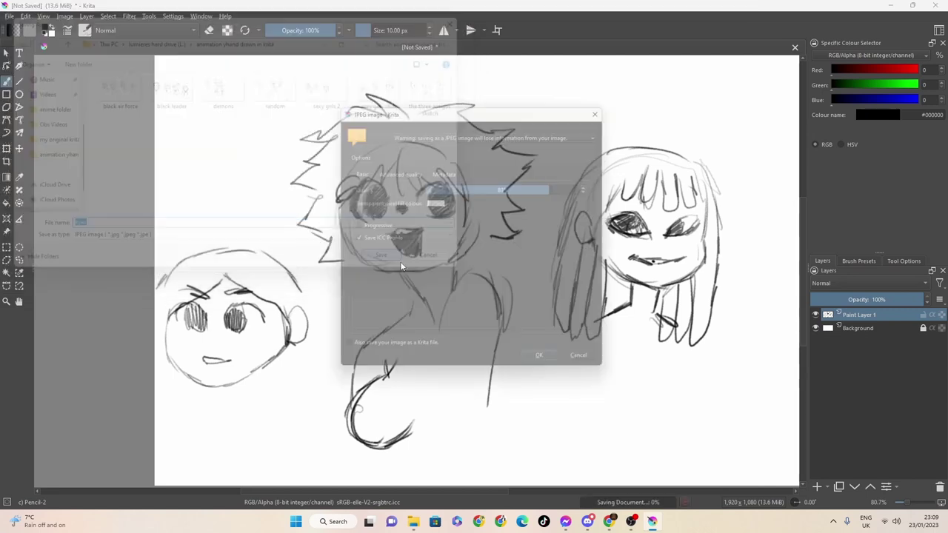
left_click(546, 365)
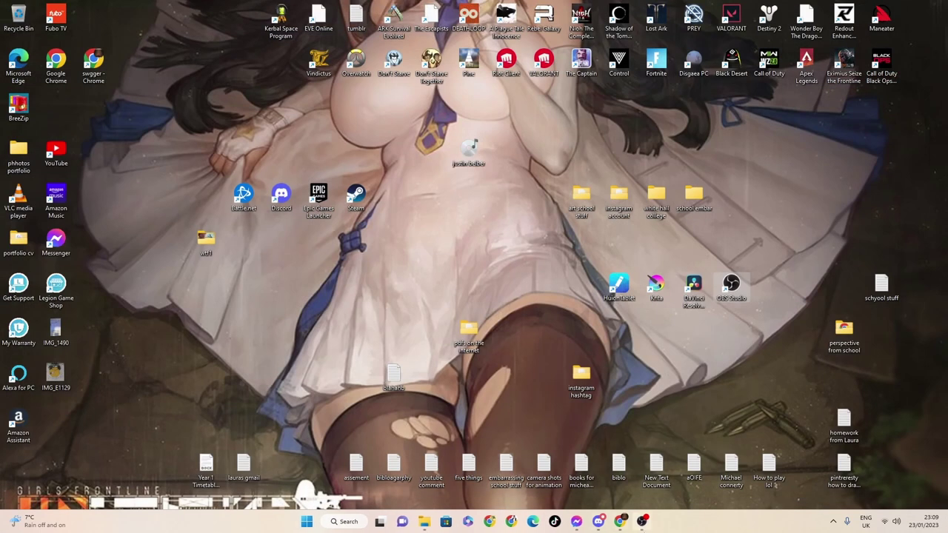
left_click(642, 522)
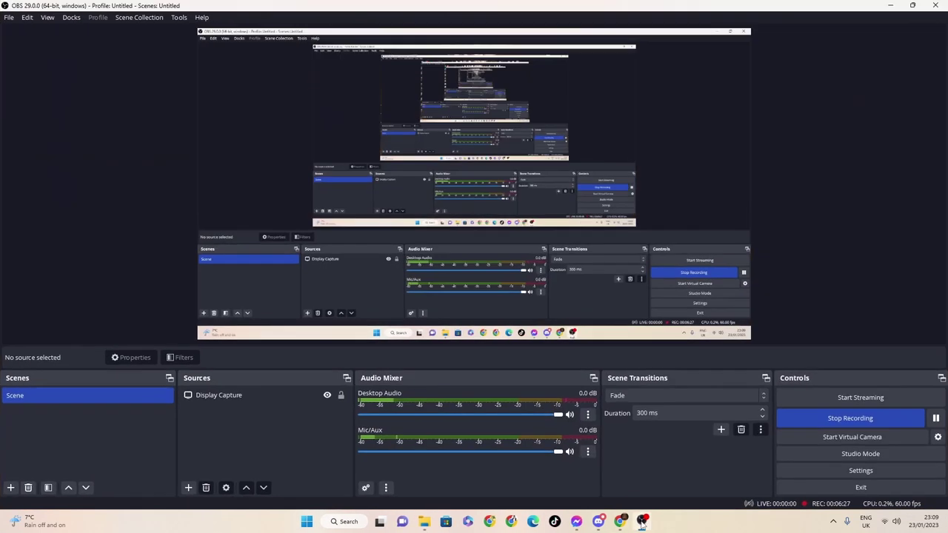